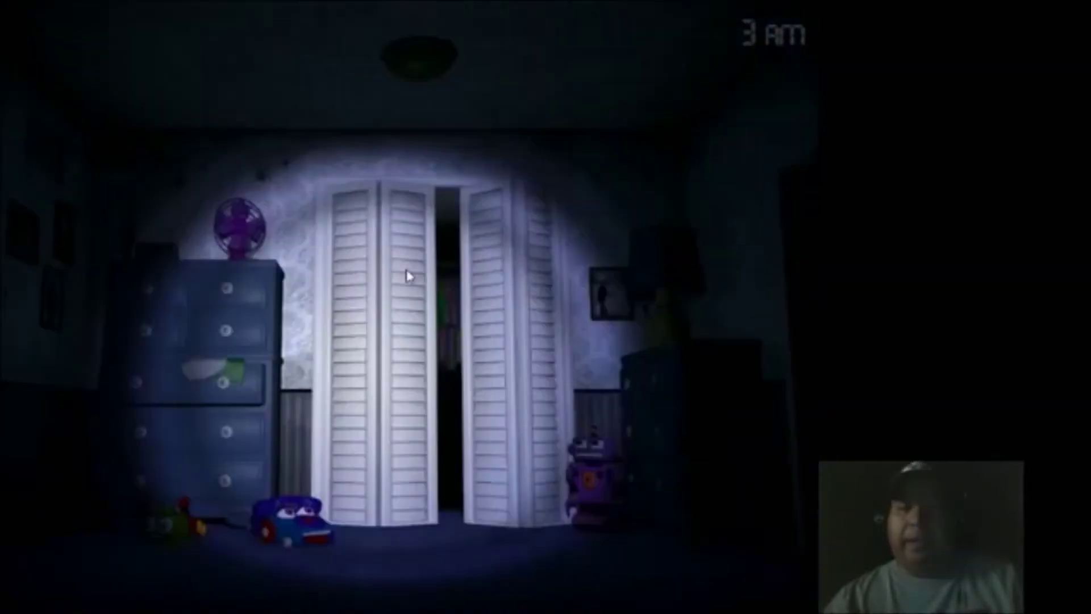
{"action": "key", "text": "shift"}
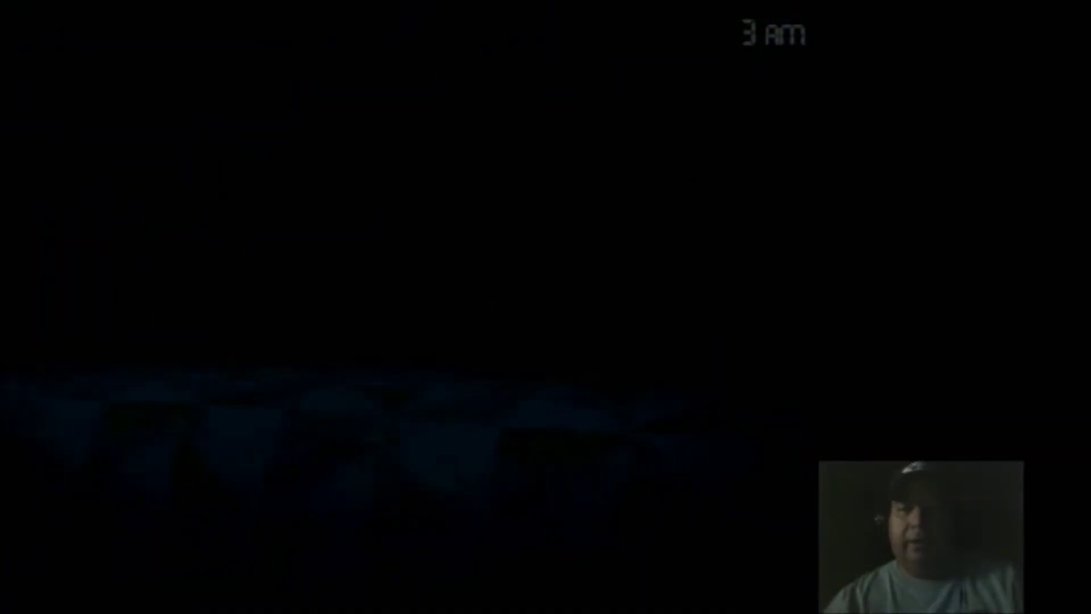
{"action": "left_click", "coordinate": [68, 307]}
{"action": "key", "text": "shift"}
{"action": "left_click", "coordinate": [545, 554]}
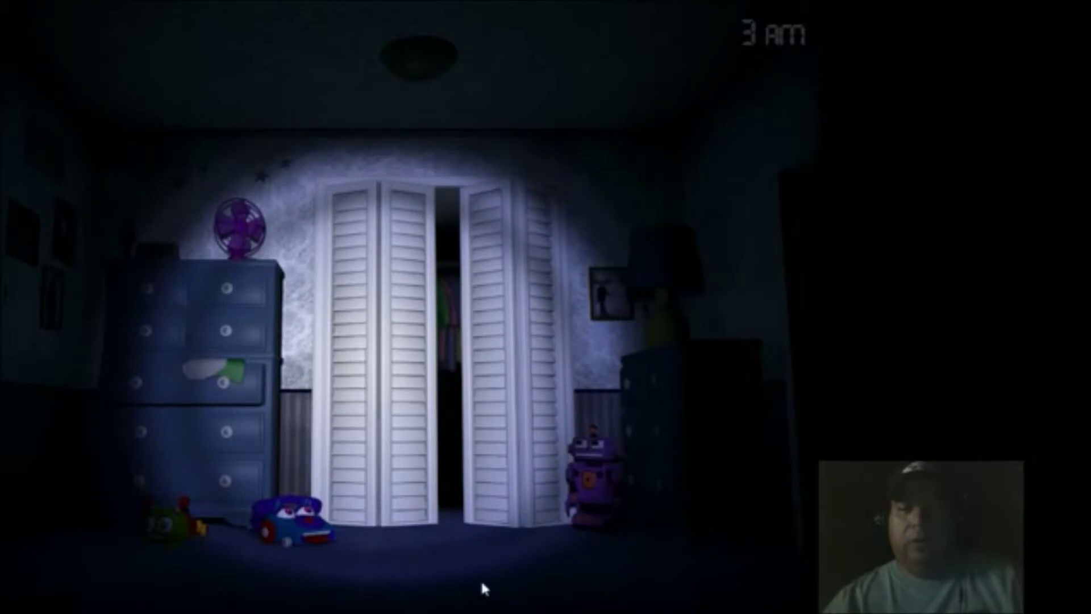
{"action": "key", "text": "shift"}
{"action": "key", "text": "shift"}
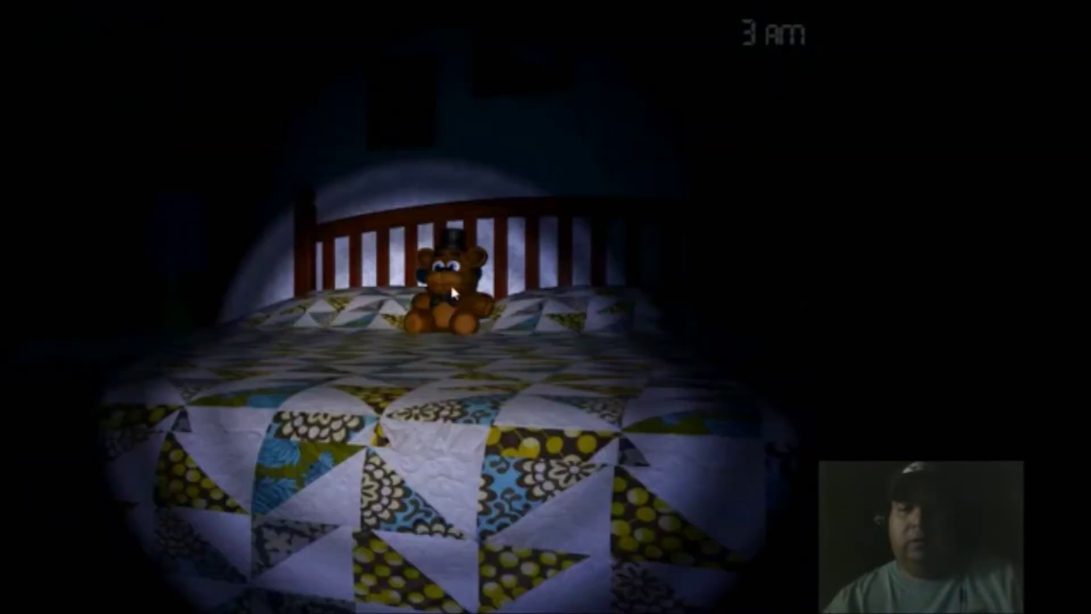